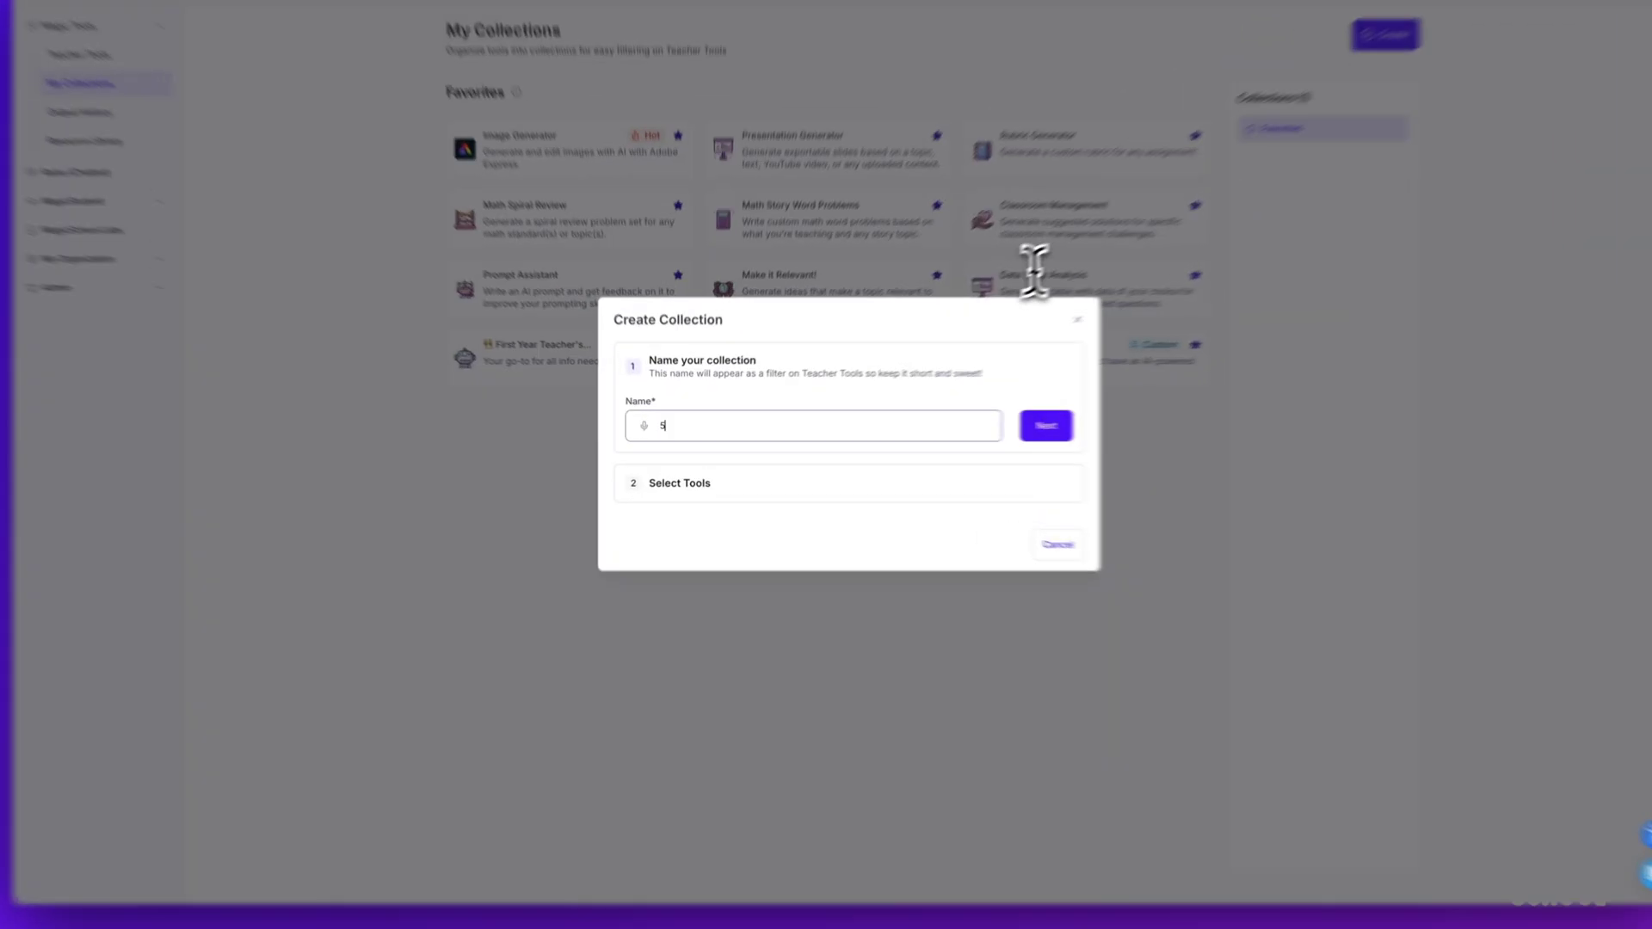
type("5th Grade STAAR Writing")
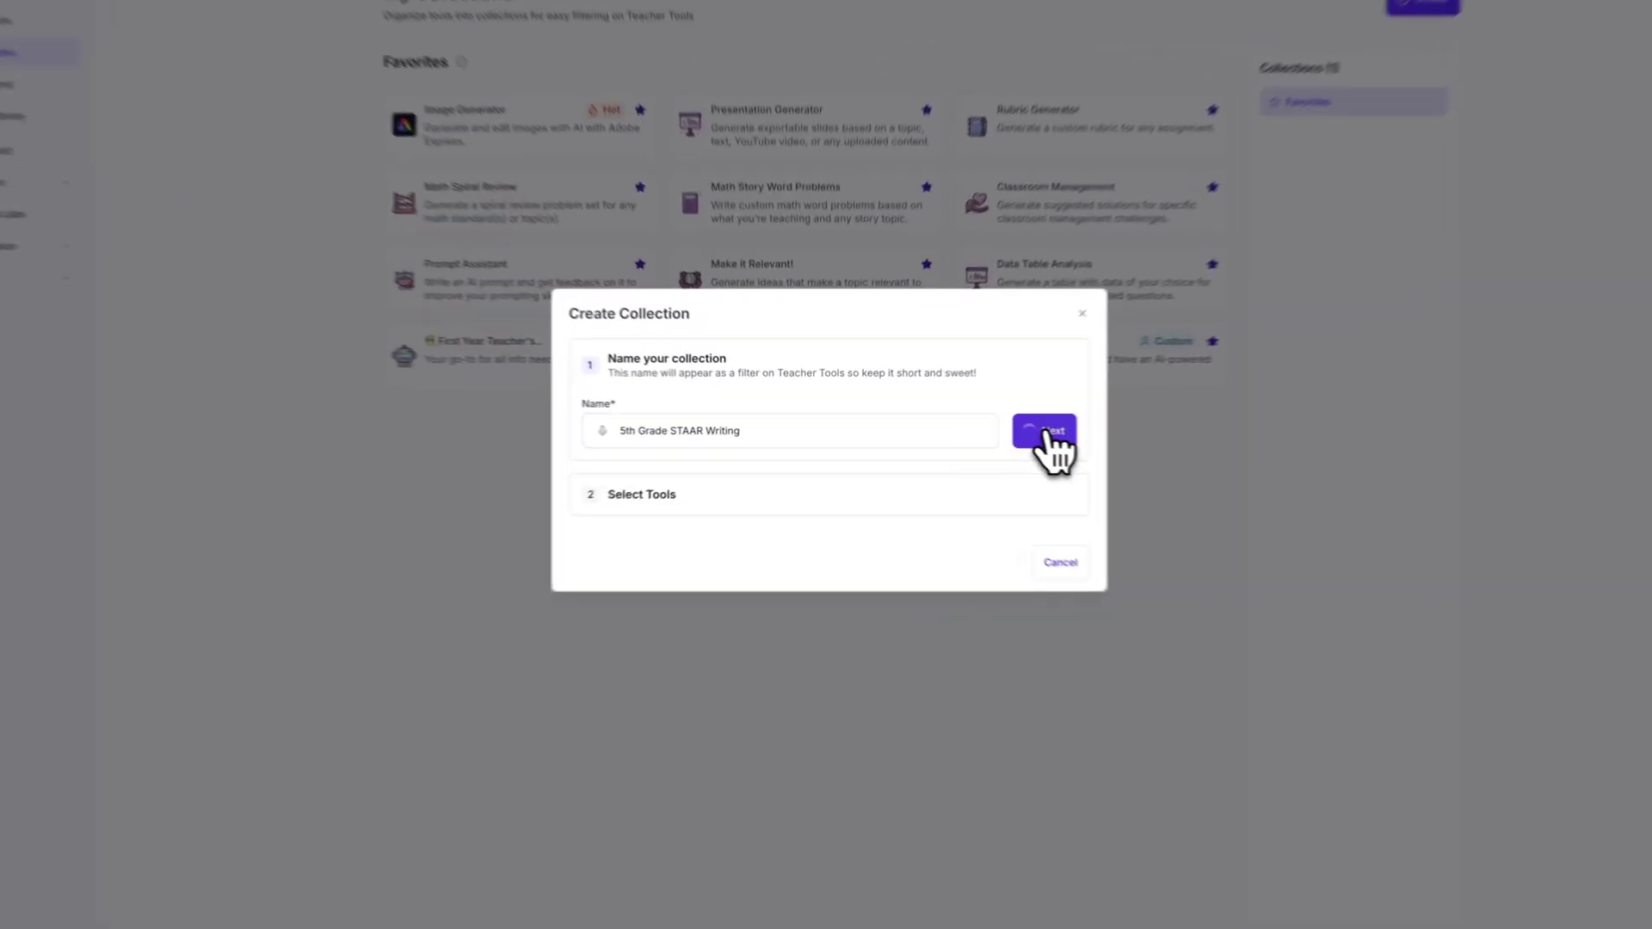
Create the '5th Grade STAAR Writing' collection with Rubric Generator, Make it Relevant! and two STAAR ECR tools
left_click(1126, 424)
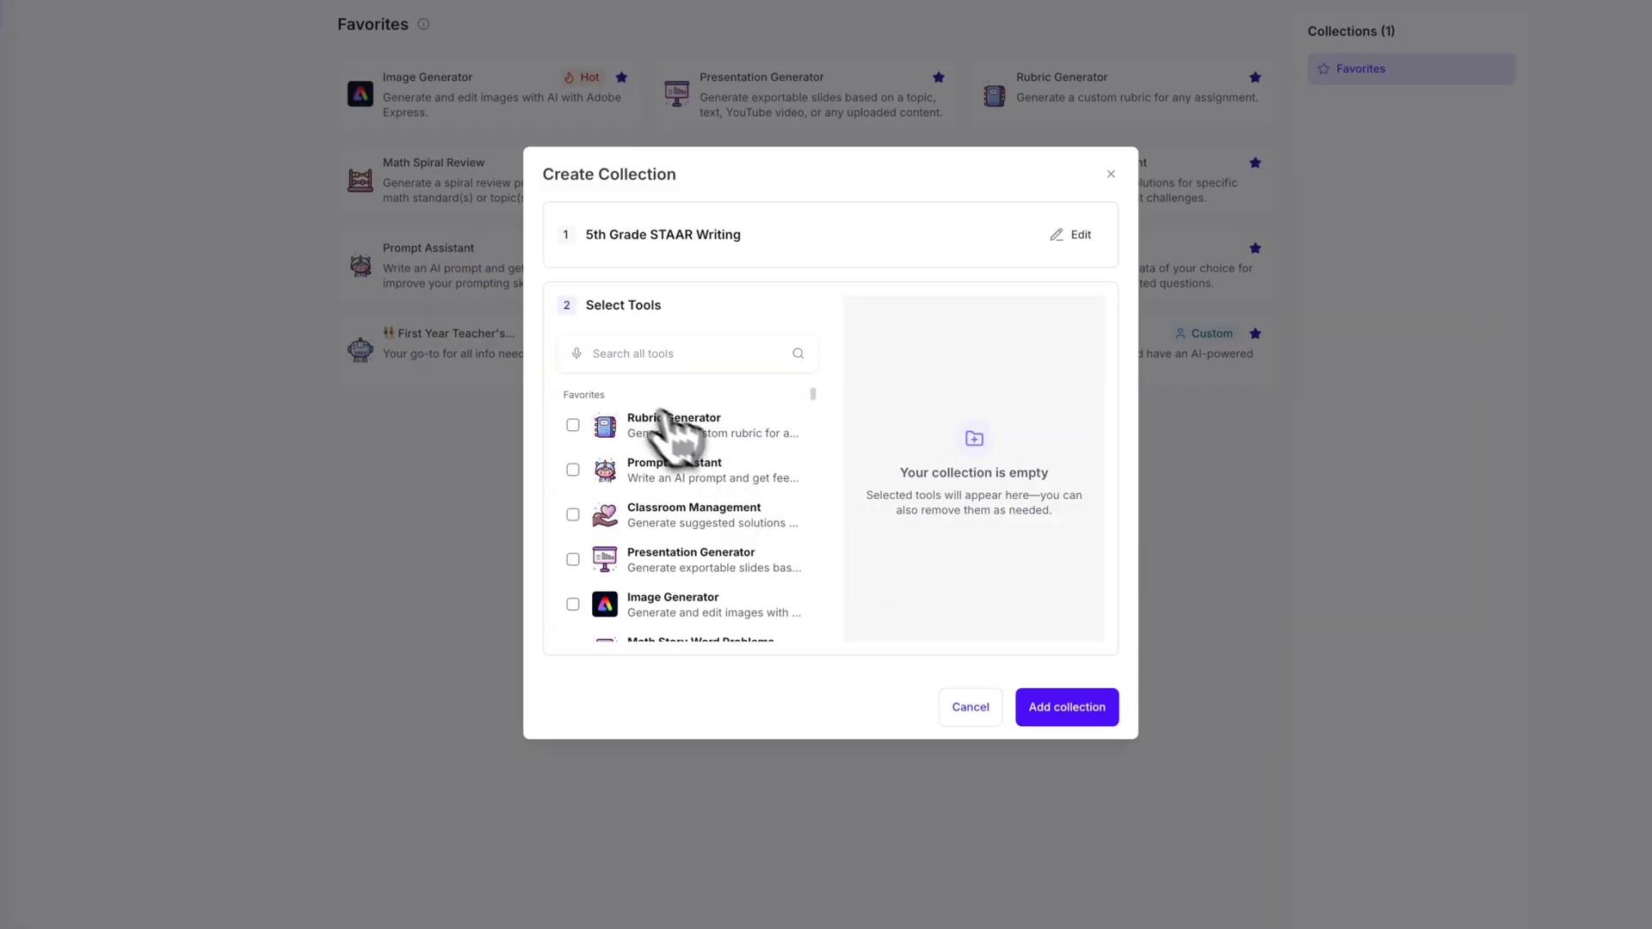
left_click(574, 426)
scroll(607, 517, "down", 3)
scroll(593, 503, "down", 2)
type("S")
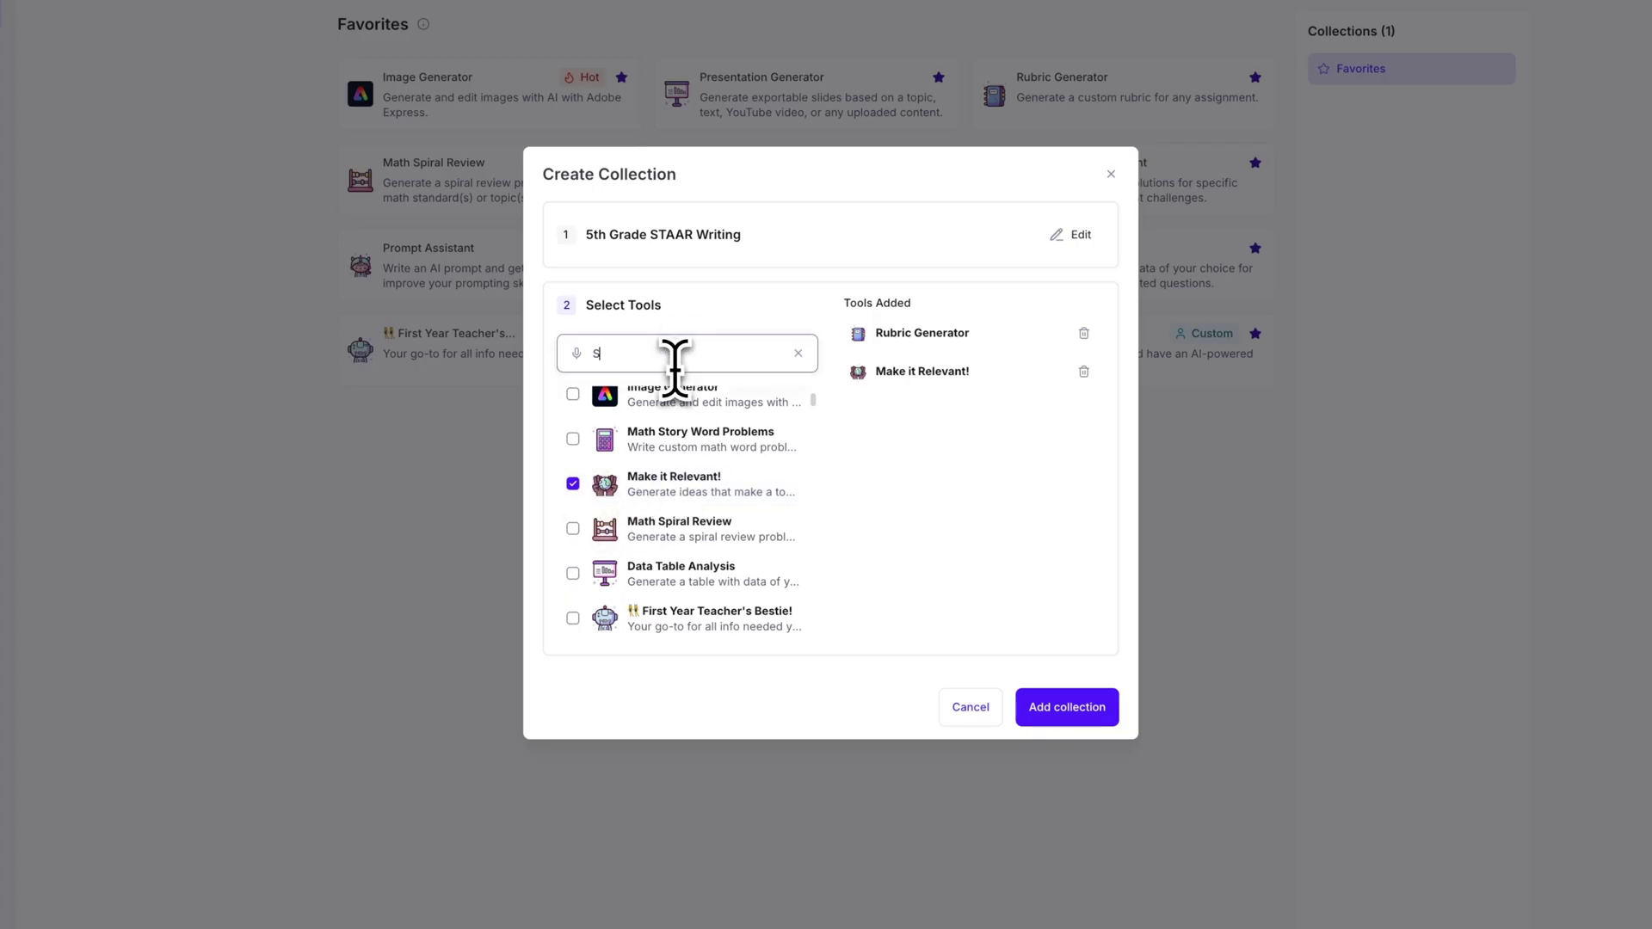
type("TAAR")
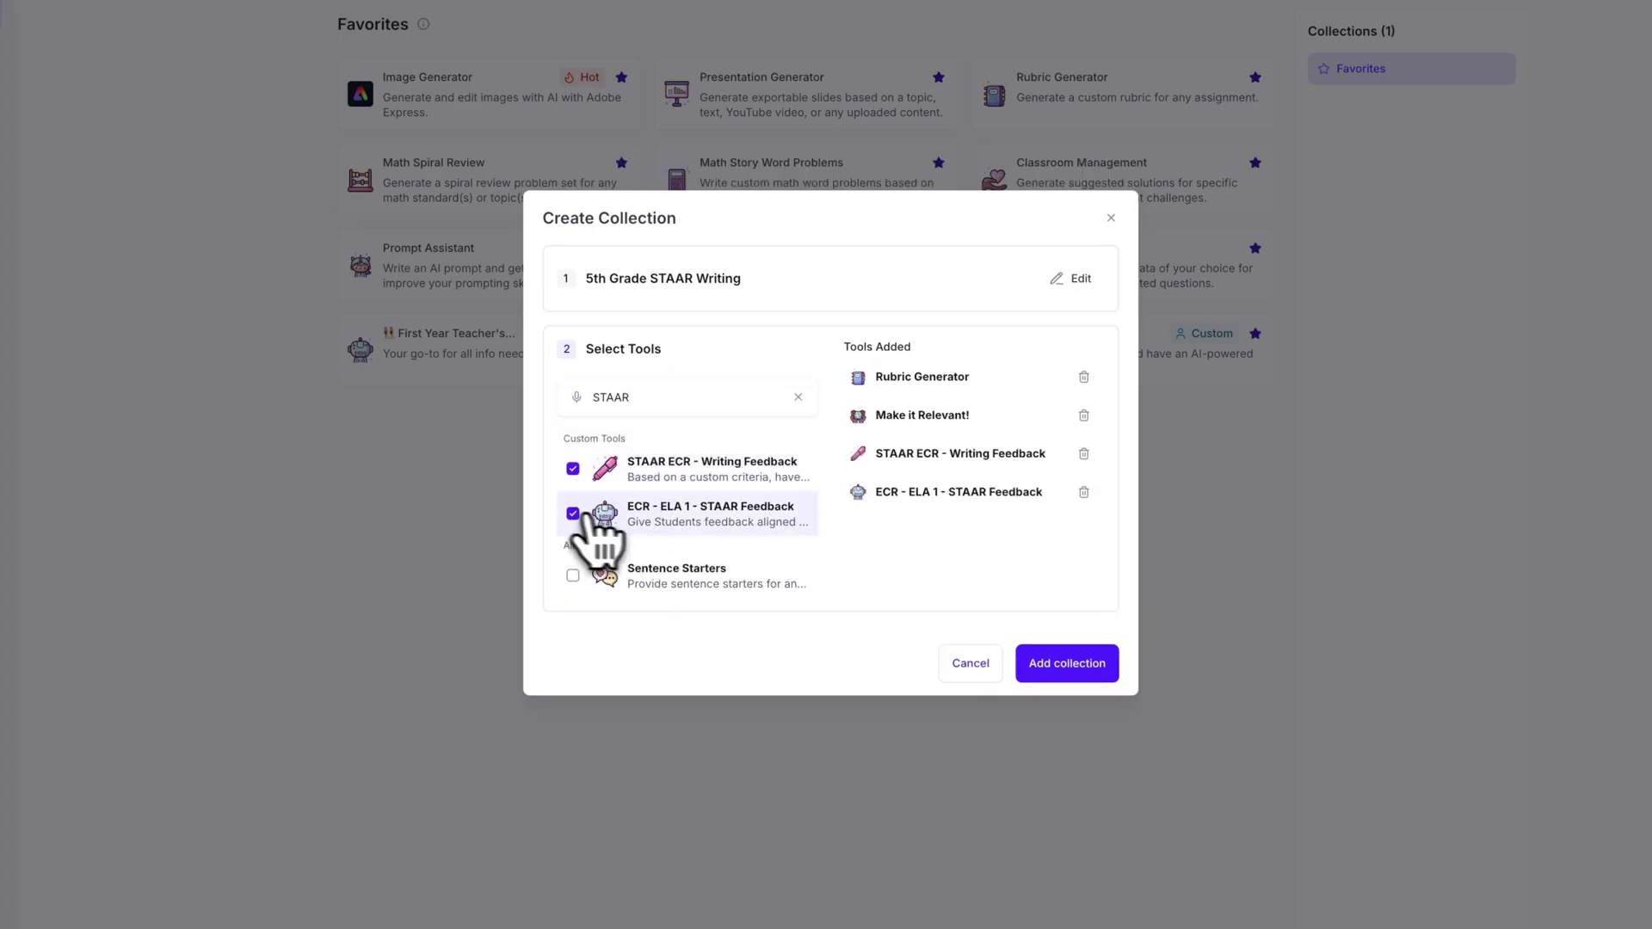
left_click(1066, 663)
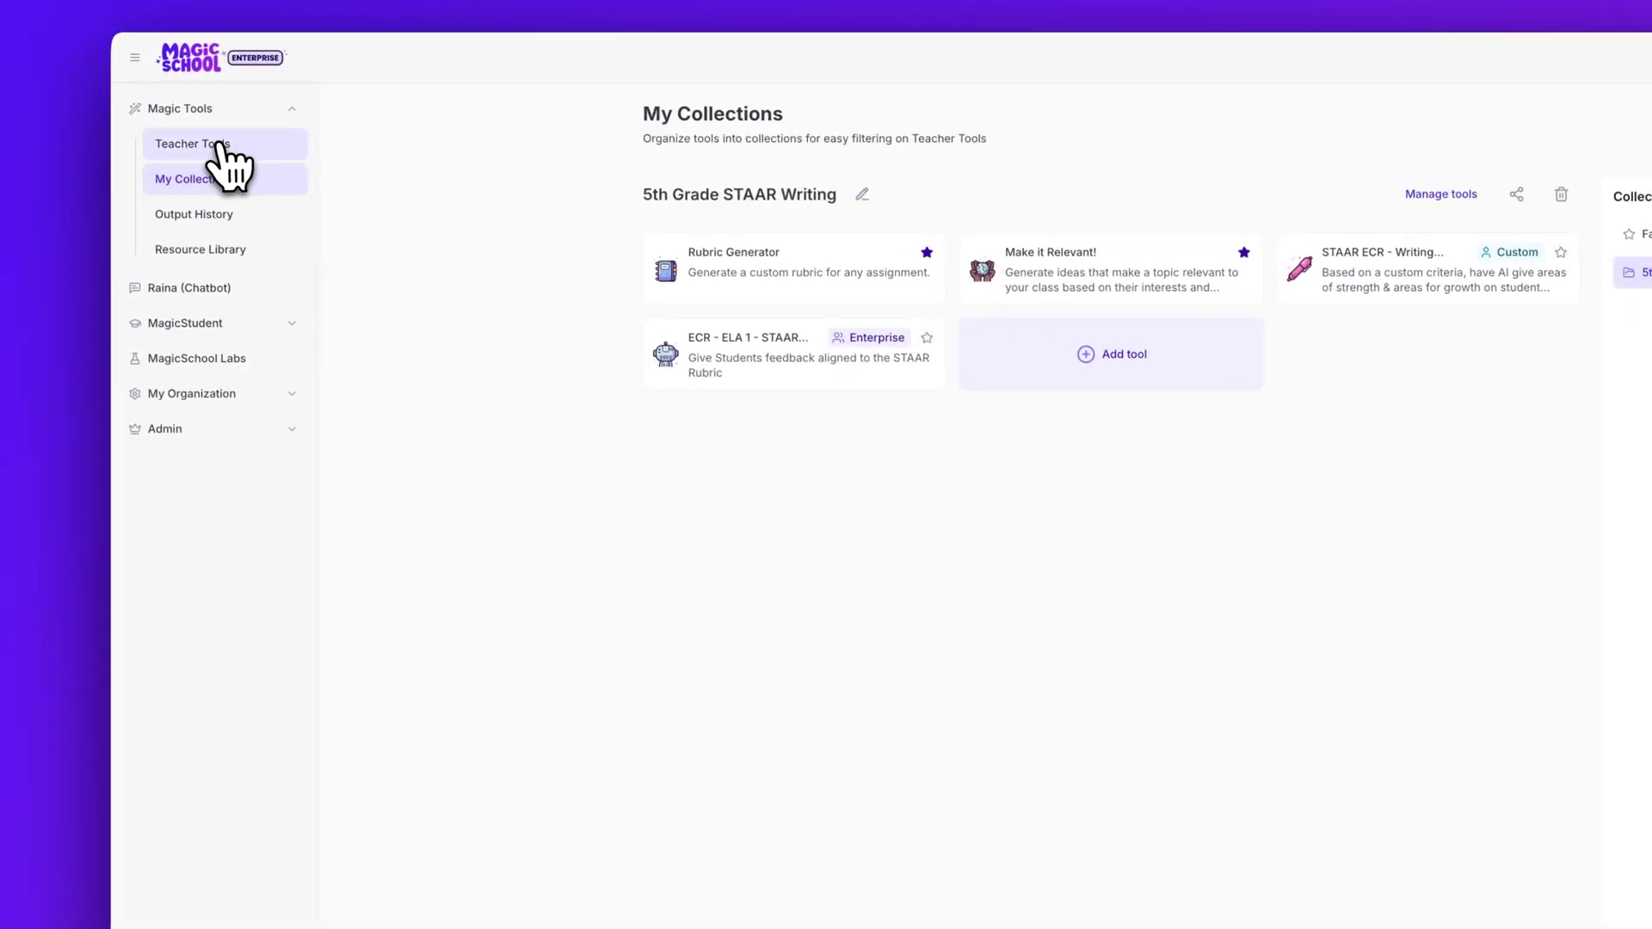
Filter the Teacher Tools list by the 5th Grade STAAR Writing collection chip
left_click(212, 142)
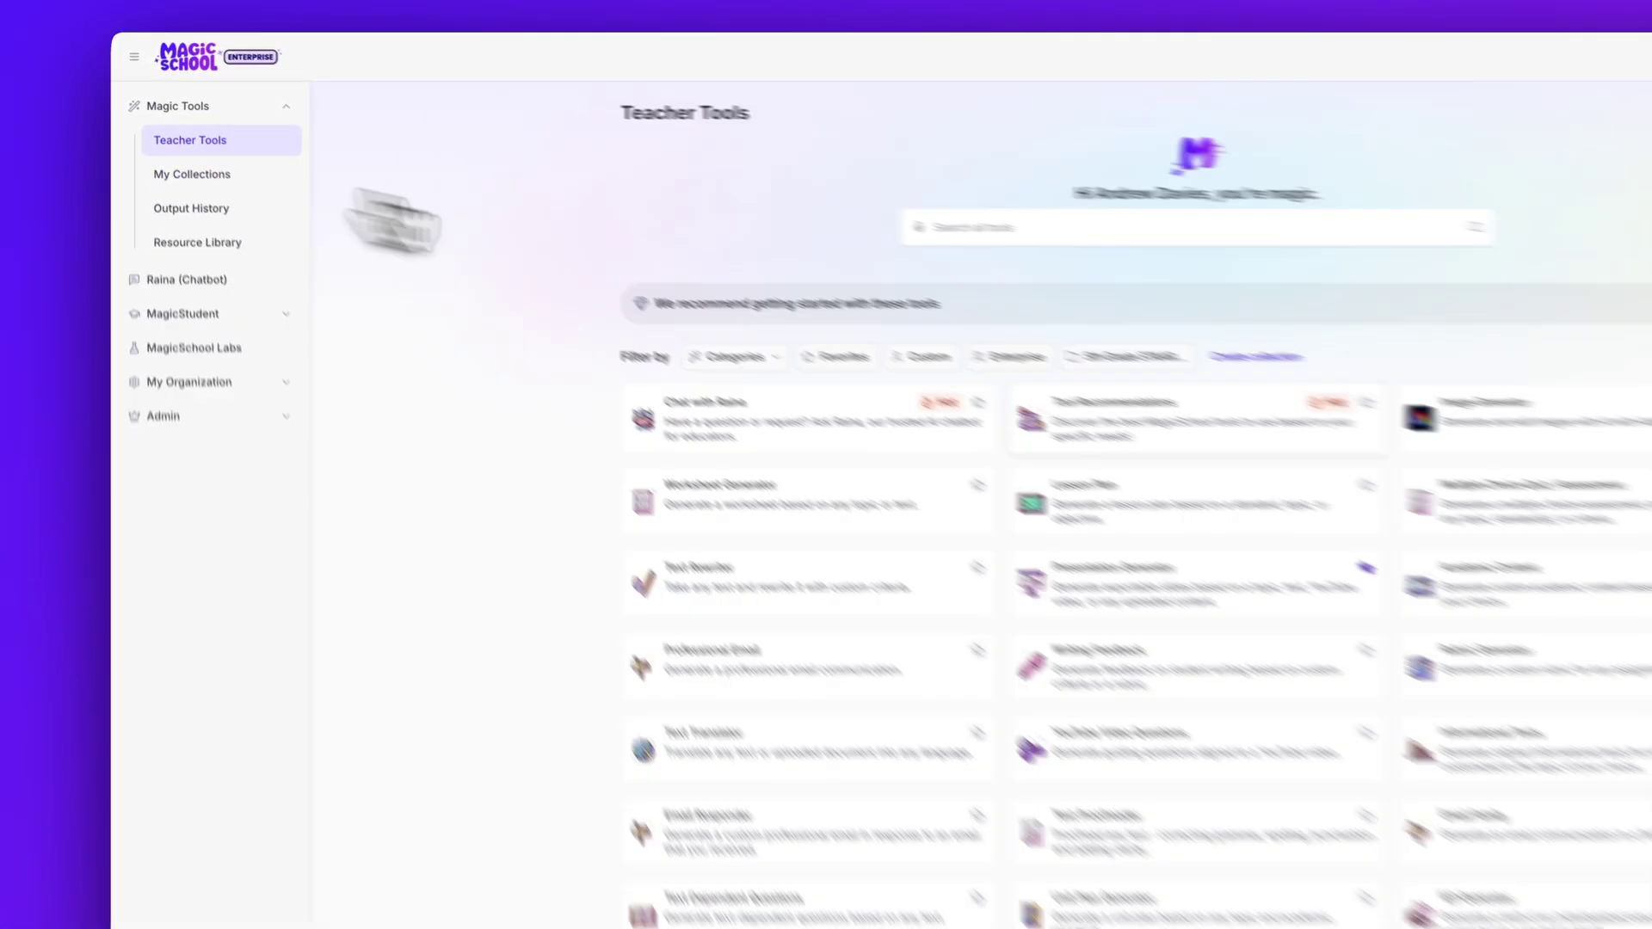
left_click(1124, 357)
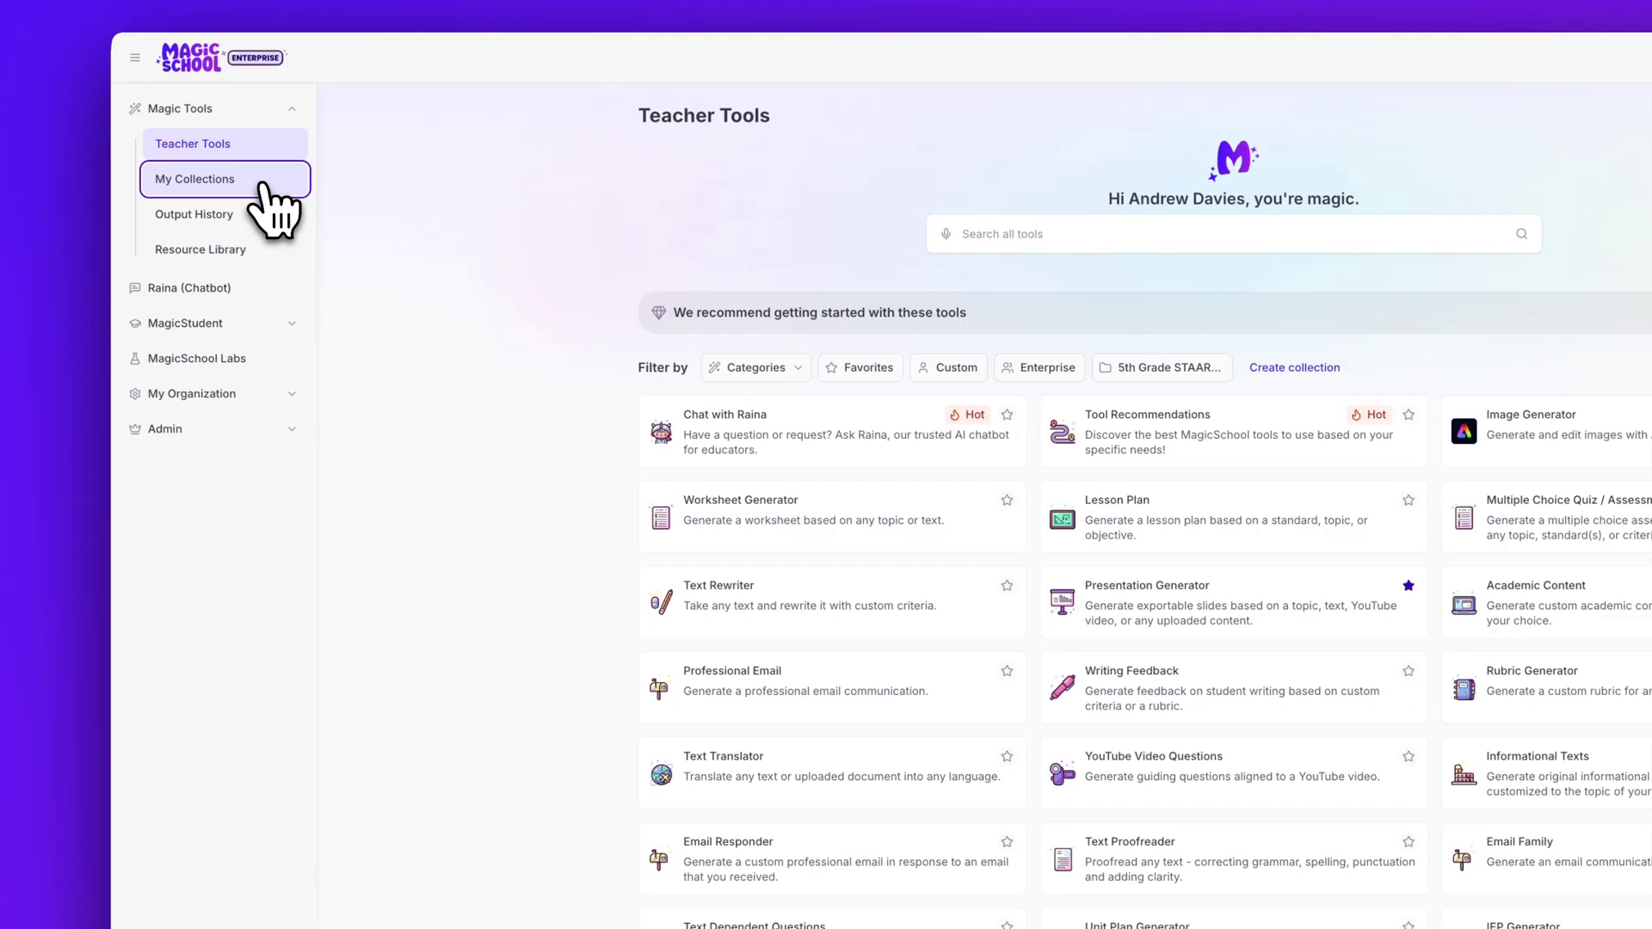
left_click(196, 178)
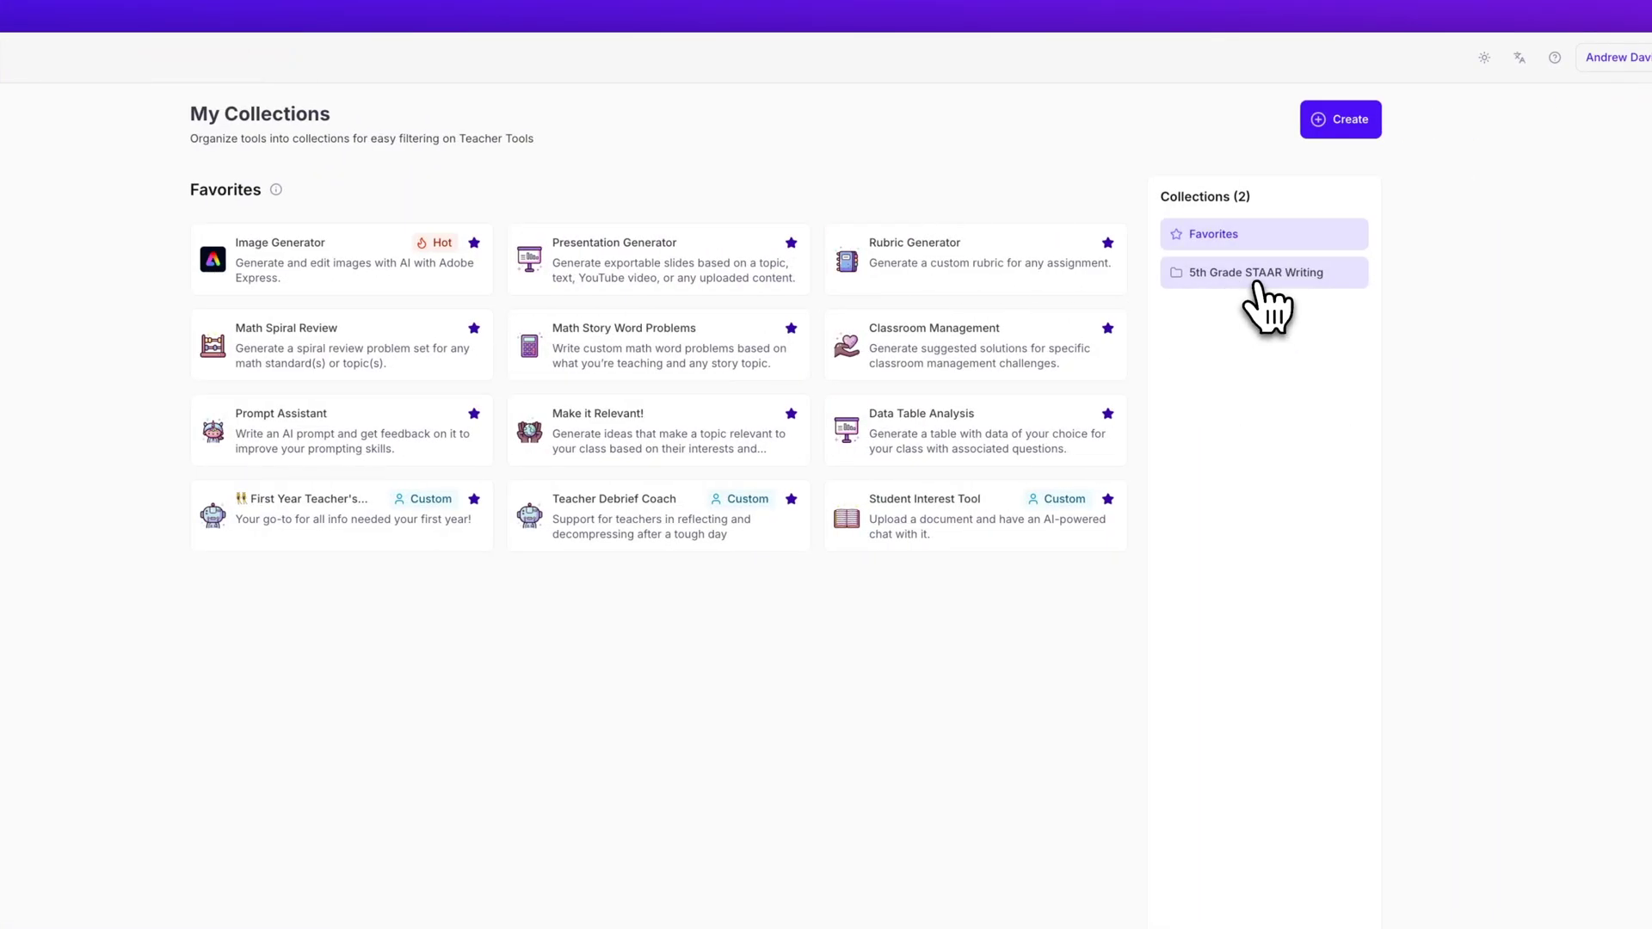
Check the 5th Grade STAAR Writing collection's tools, then open its still-Private sharing settings
left_click(1256, 272)
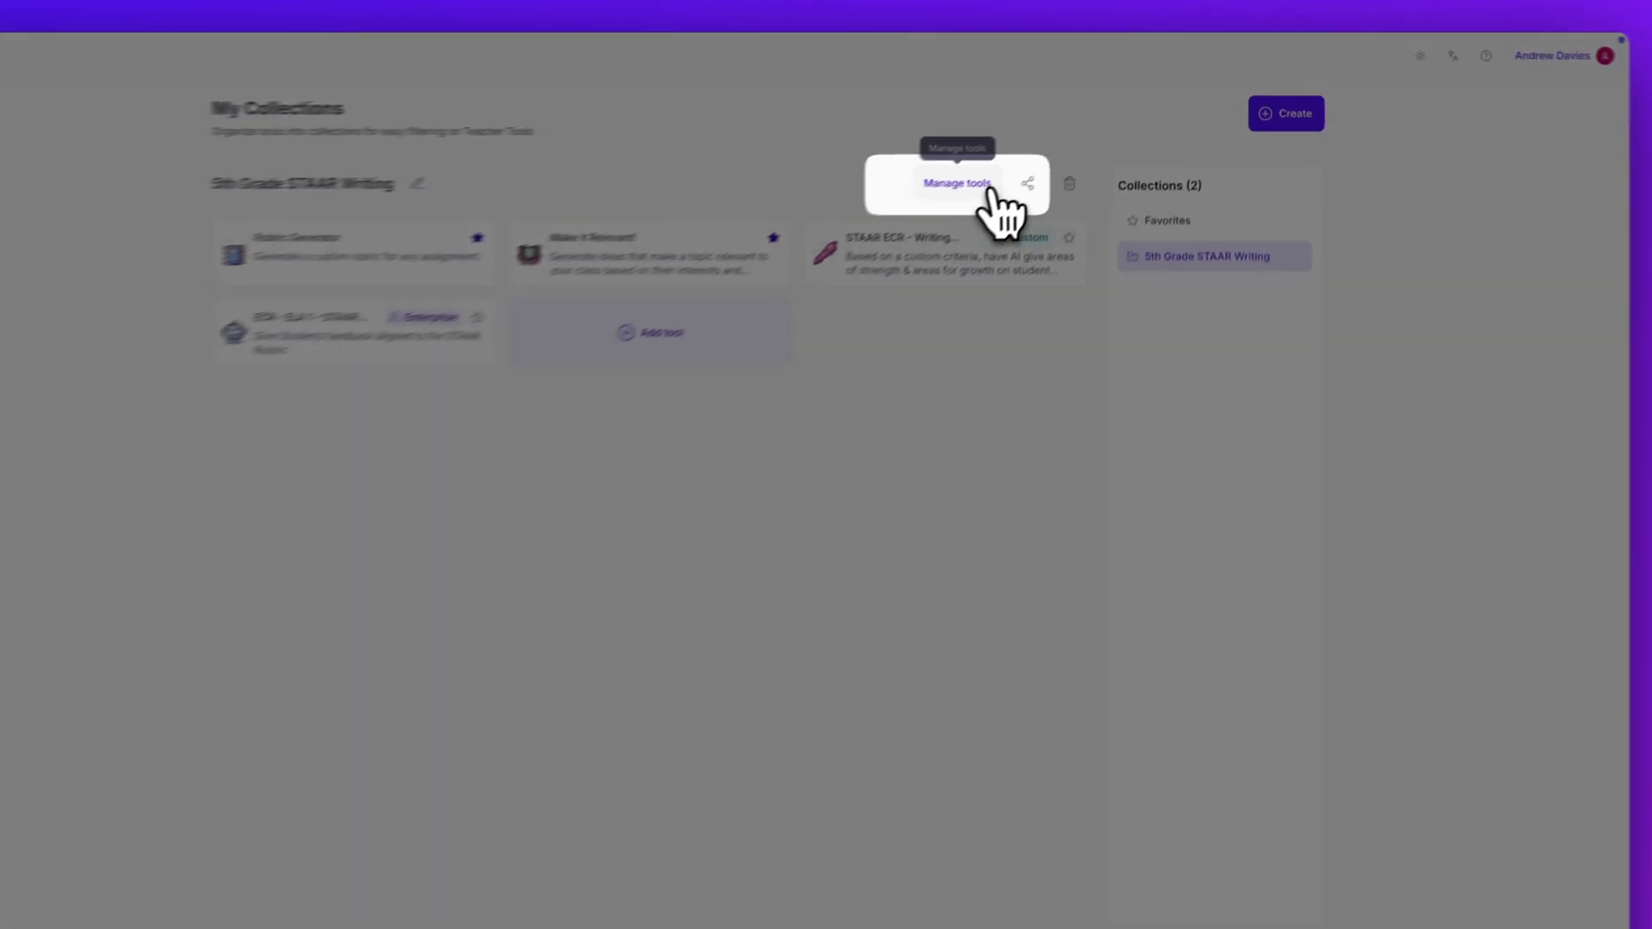
left_click(987, 194)
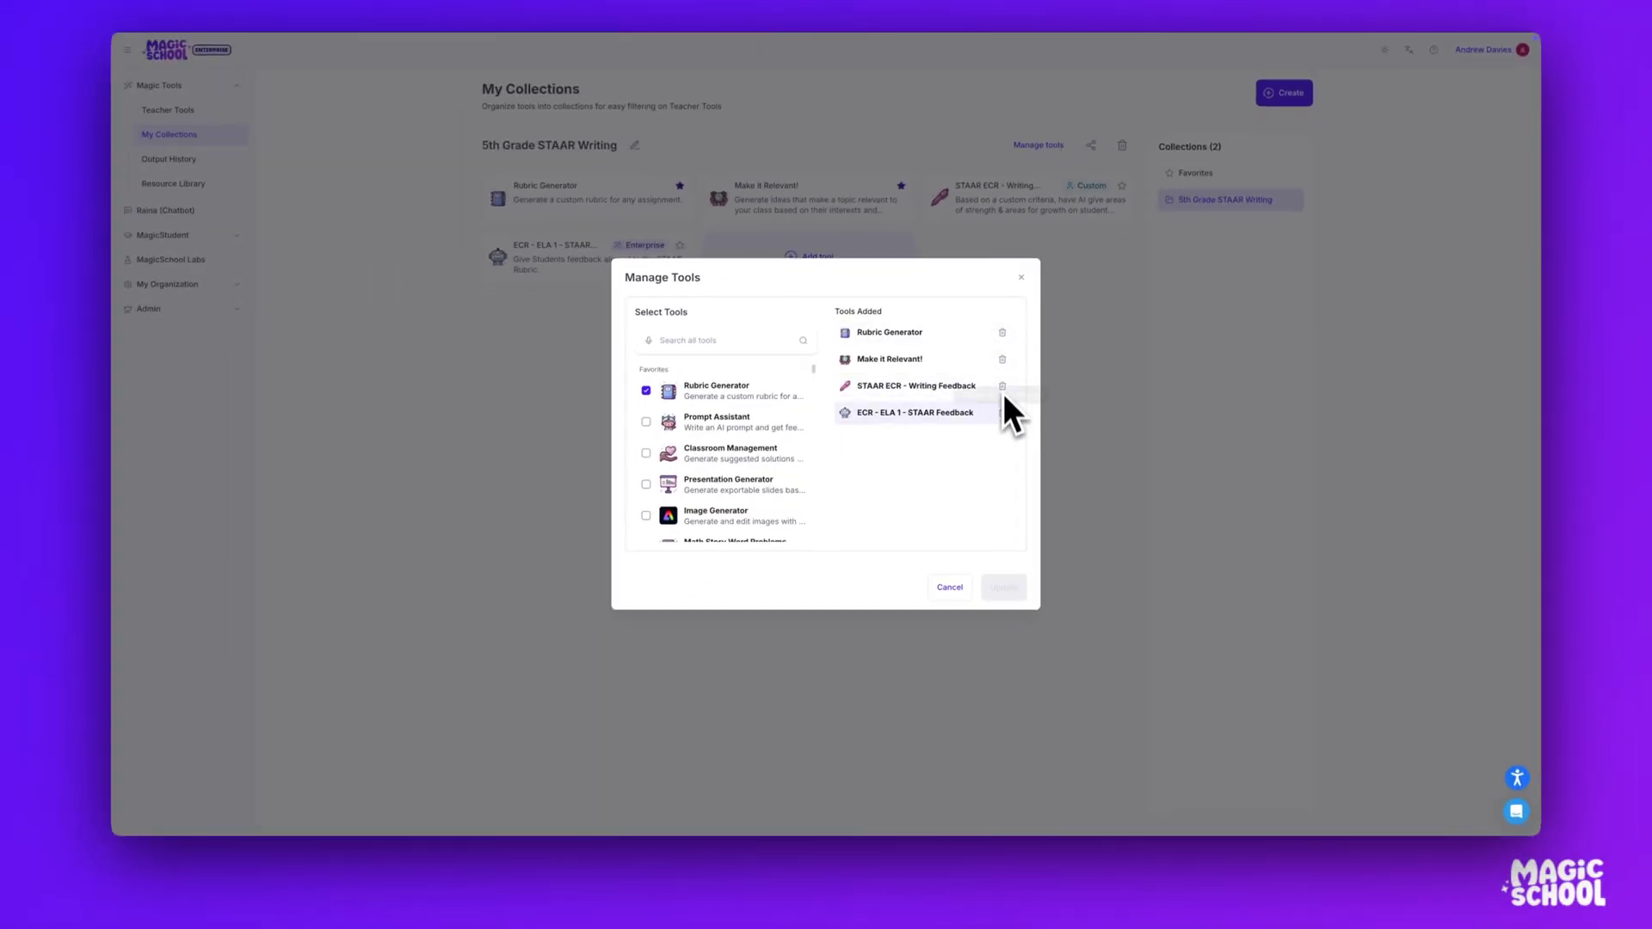
left_click(1022, 281)
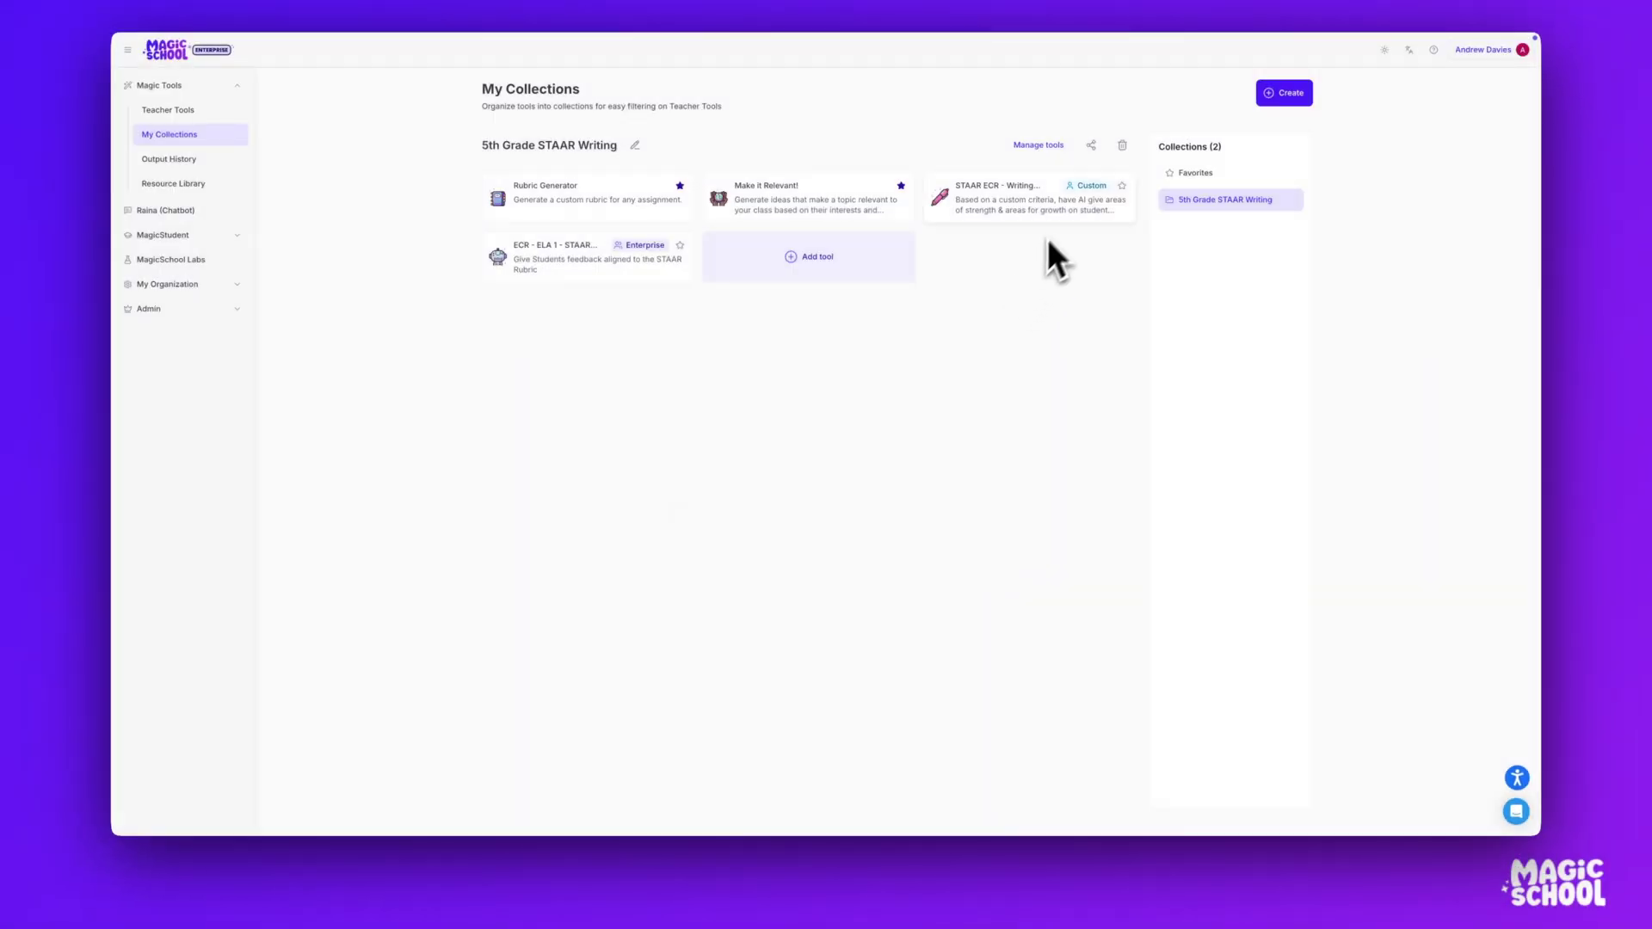
left_click(1091, 145)
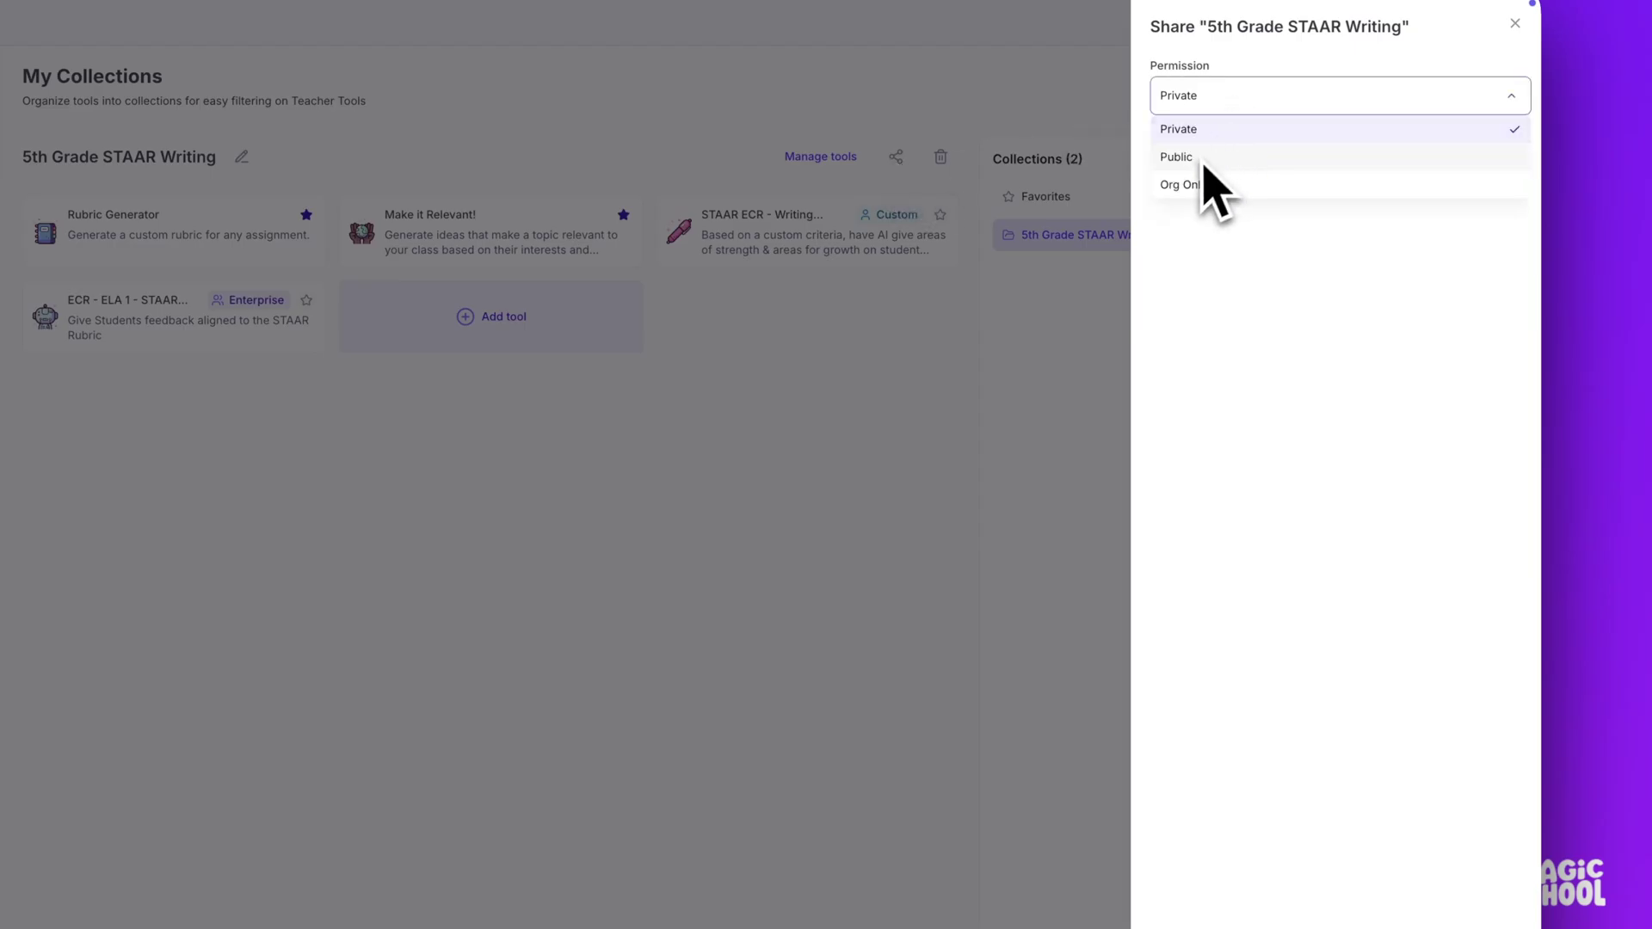
Change the collection's sharing permission from Private to Public
left_click(1203, 158)
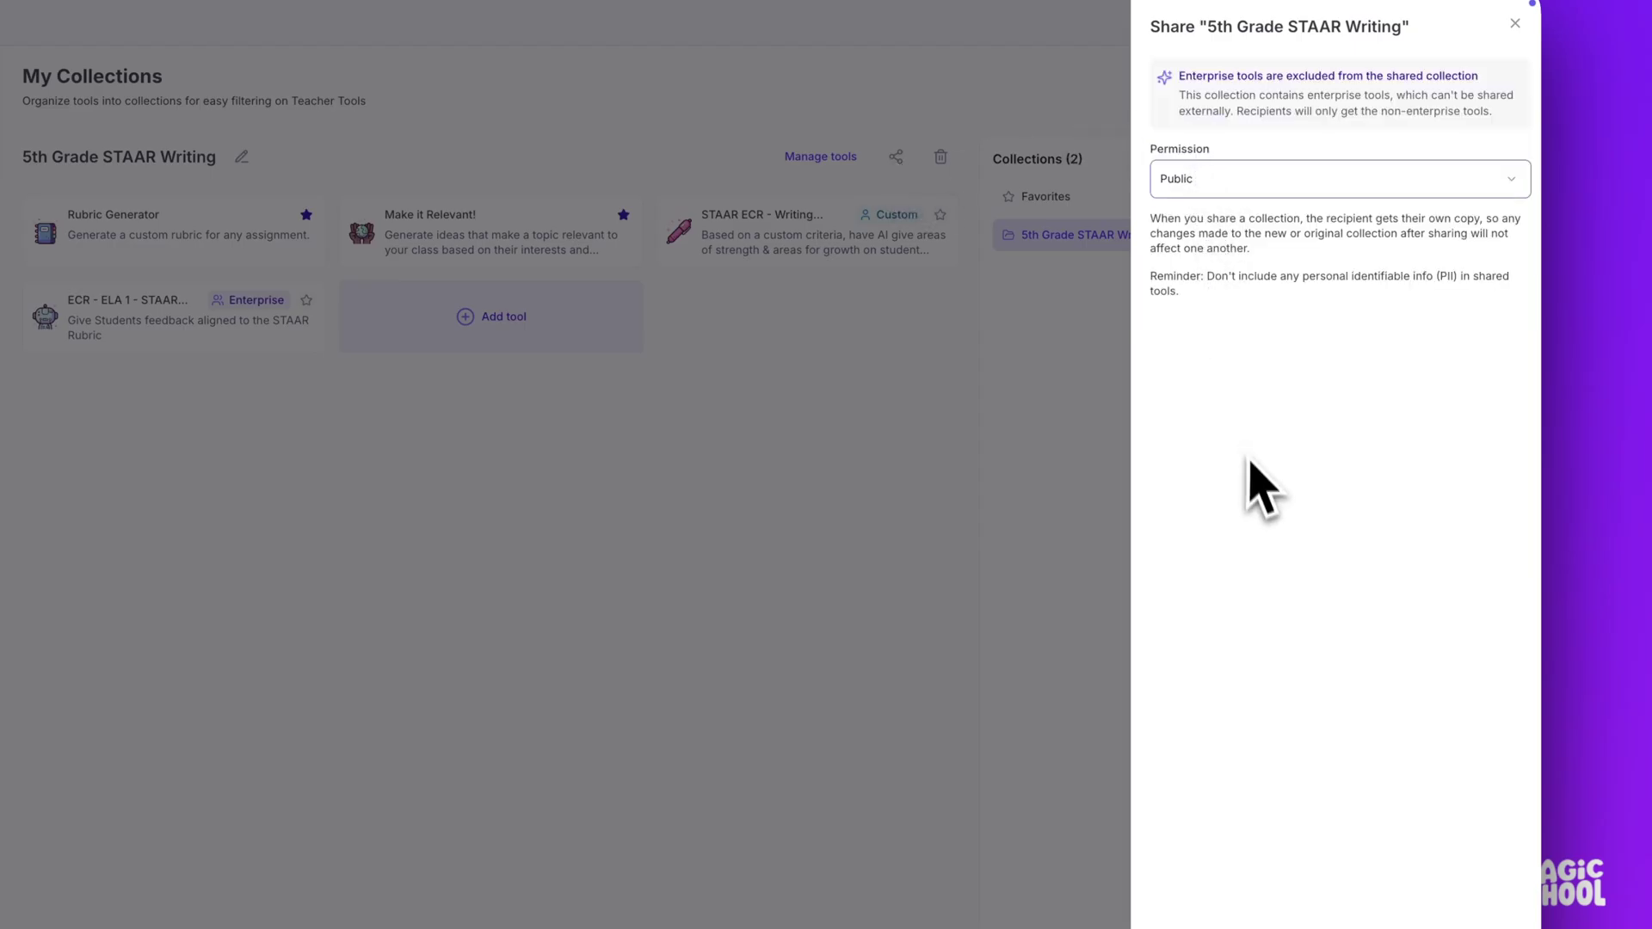